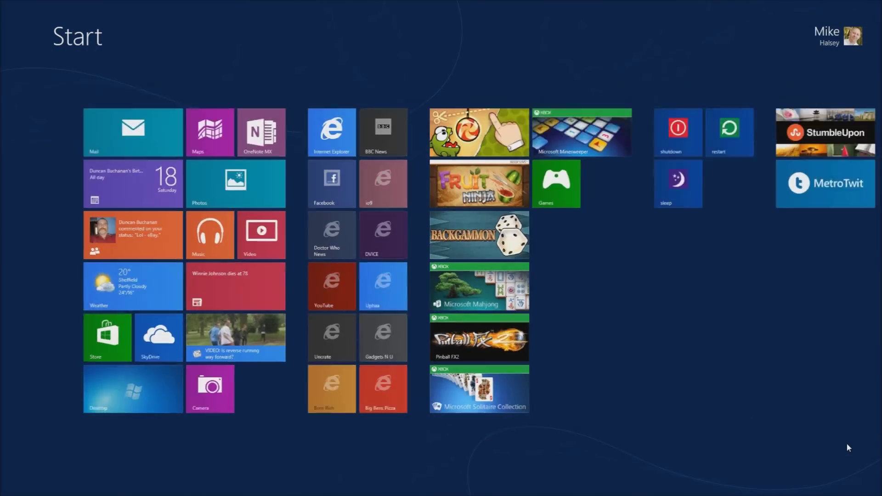
# Run the Microsoft Security Essentials installer from Downloads, bringing up the User Account Control prompt
pyautogui.click(847, 443)
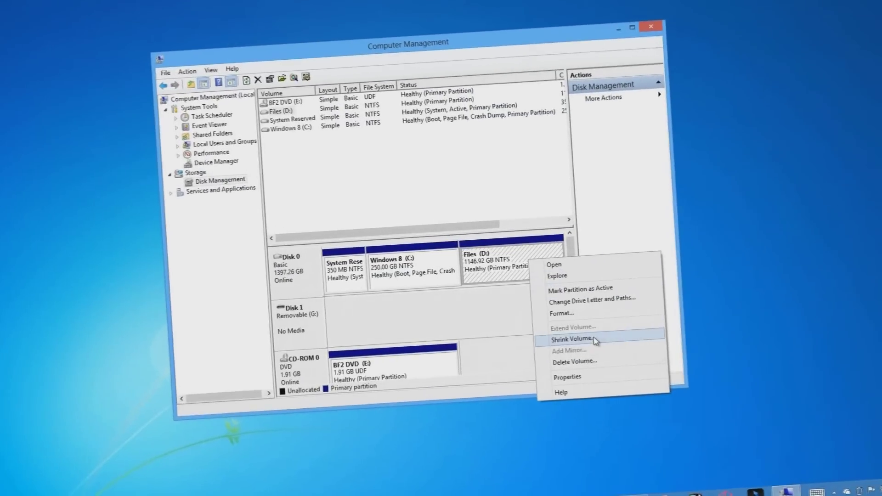
pyautogui.click(559, 337)
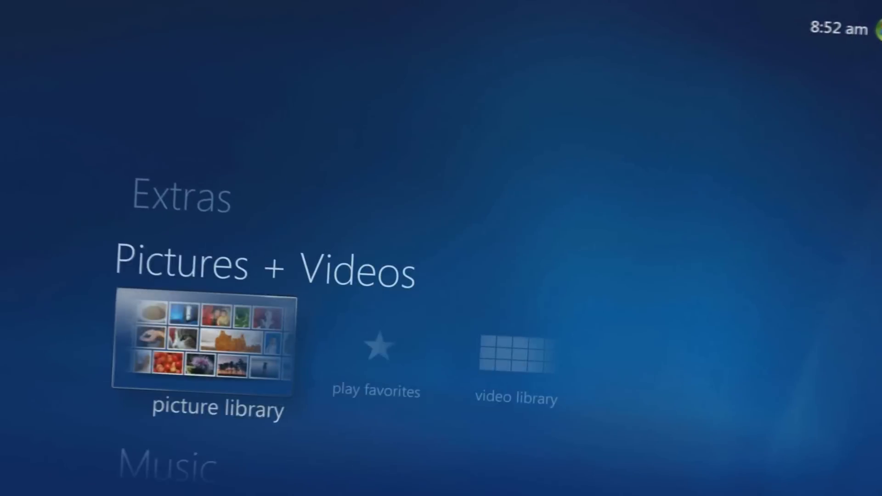
pyautogui.press('Right')
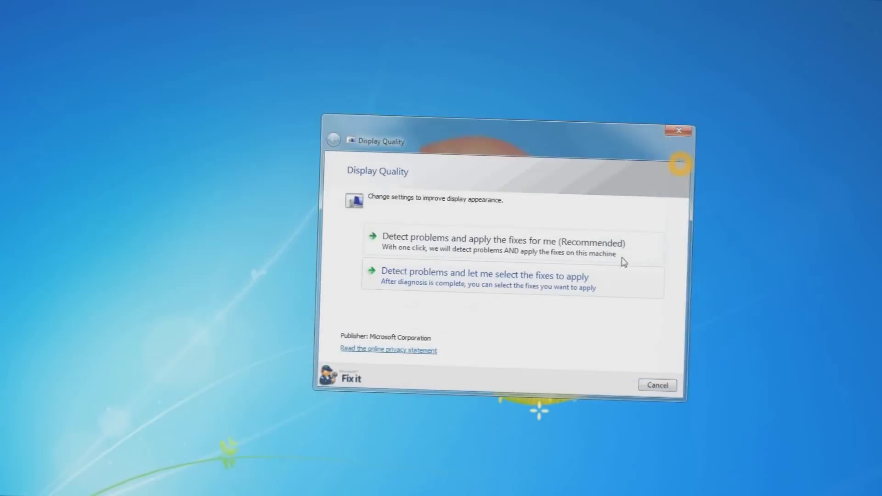
pyautogui.click(622, 258)
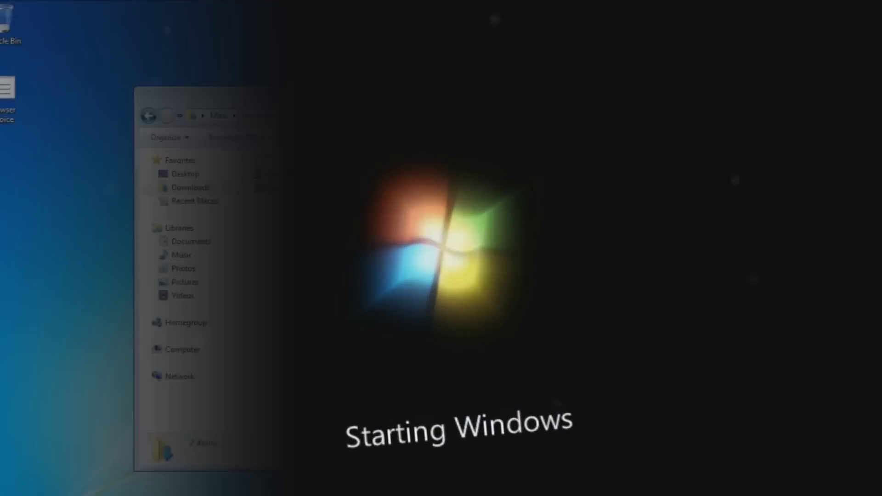
pyautogui.doubleClick(370, 171)
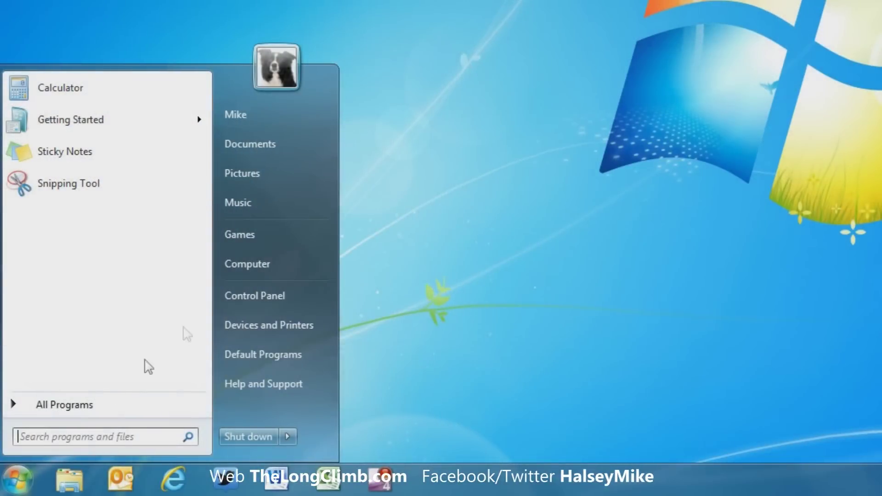
# Open Computer Management from Computer's menu and show Disk Management under Storage
pyautogui.rightClick(296, 264)
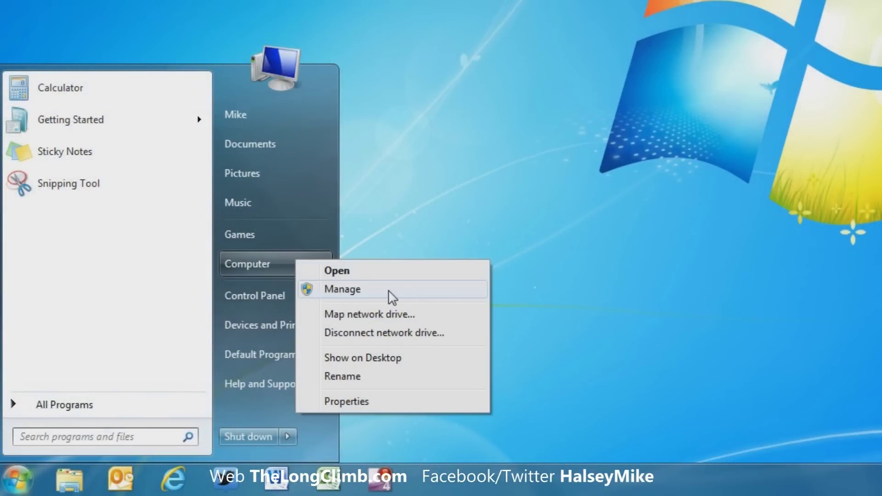
pyautogui.press('Escape')
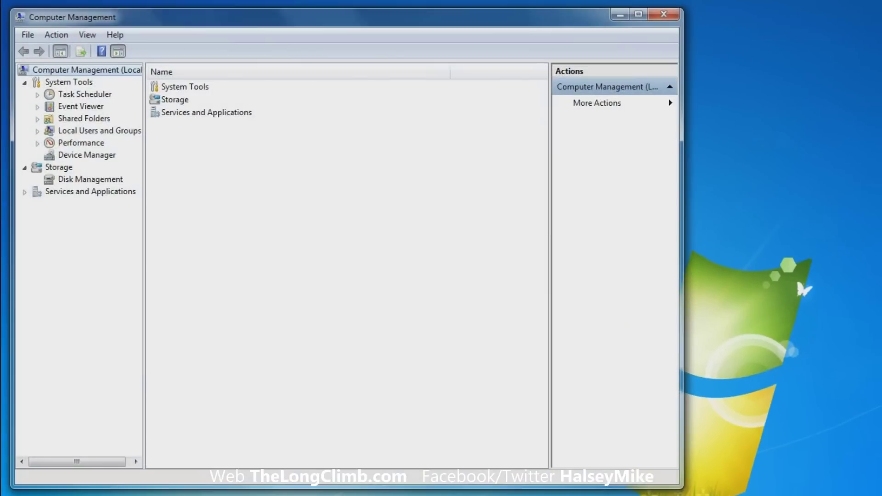
pyautogui.click(118, 180)
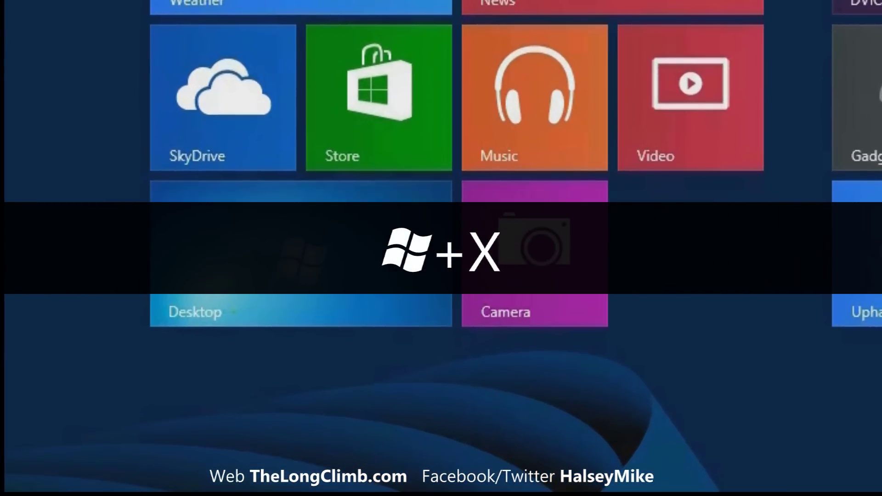
# Launch Disk Management from the Win+X menu to list volumes E:, System Reserved, D: and C:
pyautogui.press('super+x')
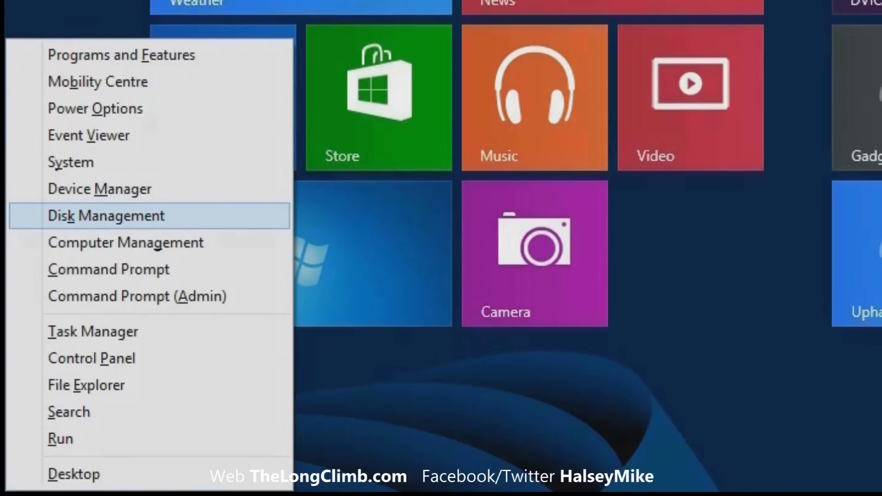
pyautogui.press('Return')
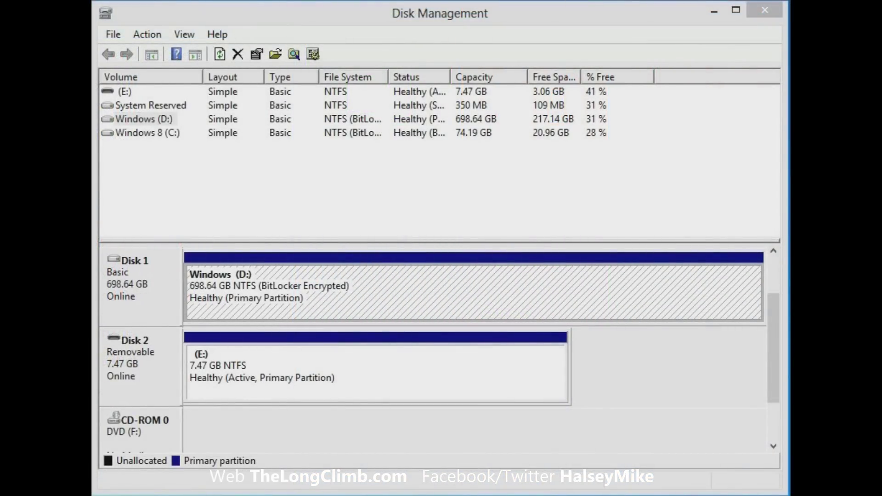
# Open the Shrink D: dialog for Windows (D:), offering 222313 MB to shrink
pyautogui.rightClick(590, 290)
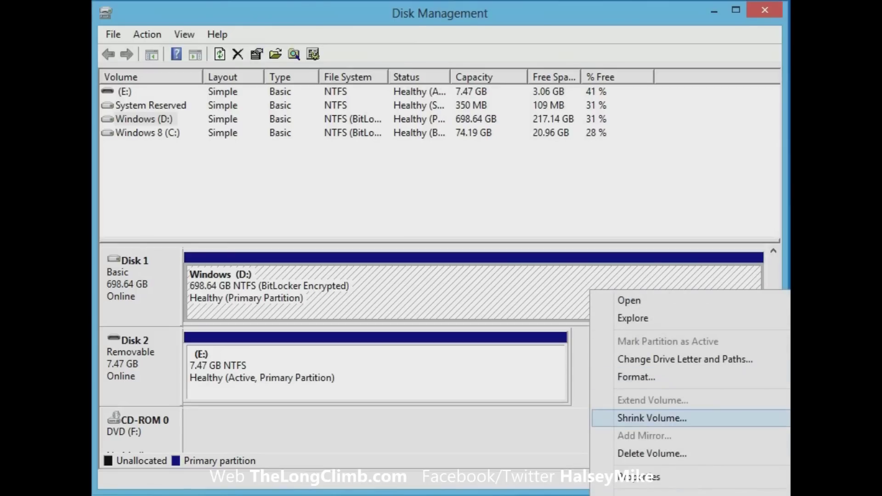
pyautogui.click(653, 418)
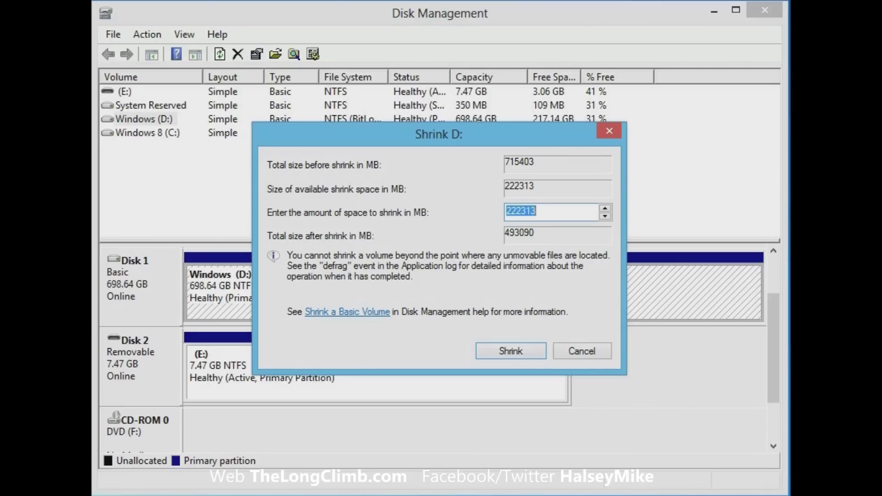
# Shrink Windows (D:) by 400 MB, leaving 401 MB unallocated on Disk 1
pyautogui.write('400')
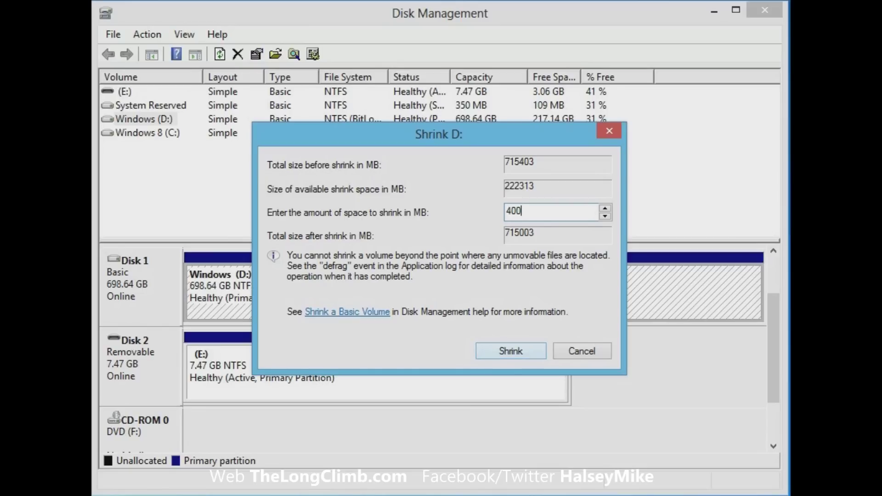
pyautogui.click(510, 351)
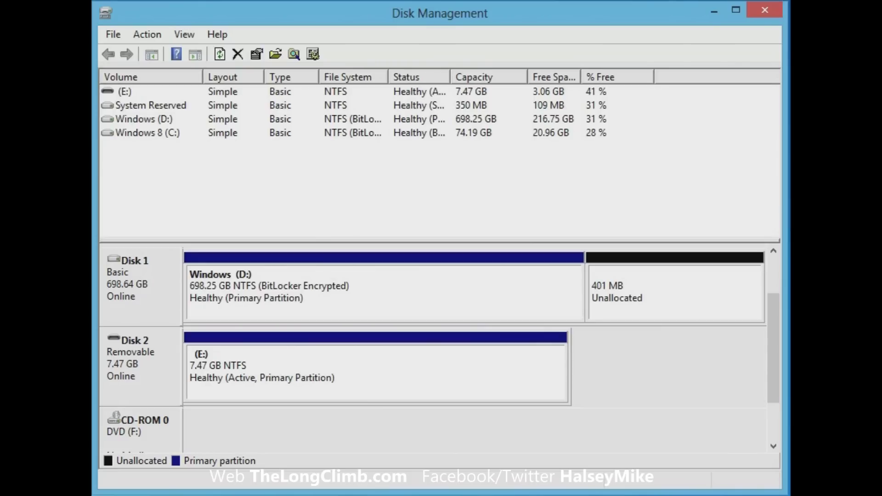
# Open the context menu of Disk 1's 401 MB unallocated block to reach New Simple Volume
pyautogui.rightClick(666, 289)
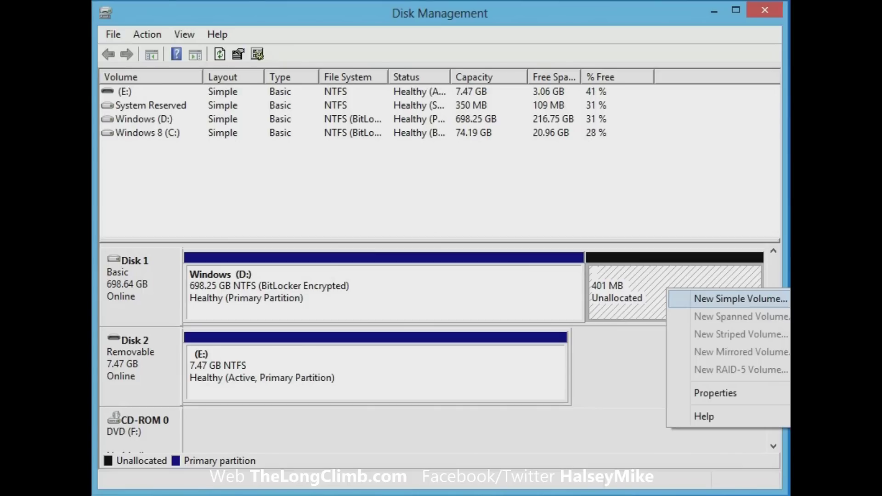
# Create a 399 MB NTFS simple volume labelled New Volume with drive letter G:
pyautogui.press('Return')
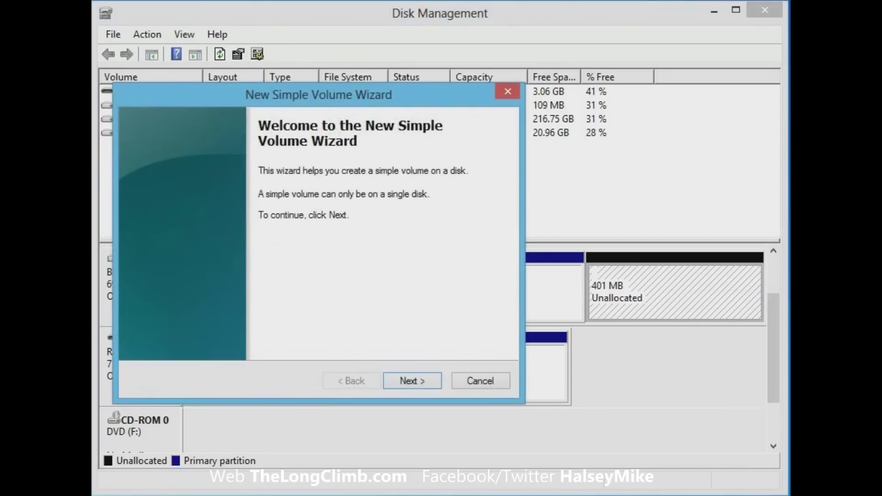
pyautogui.press('Return')
pyautogui.press('Return')
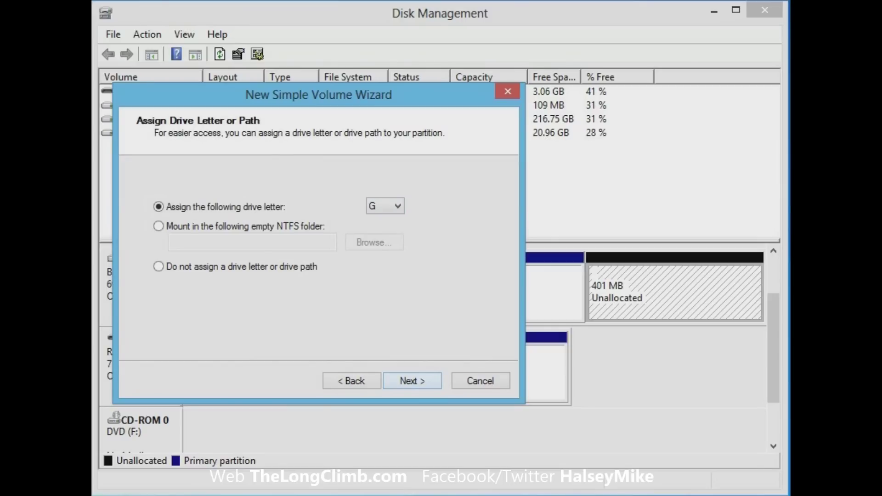
pyautogui.press('Return')
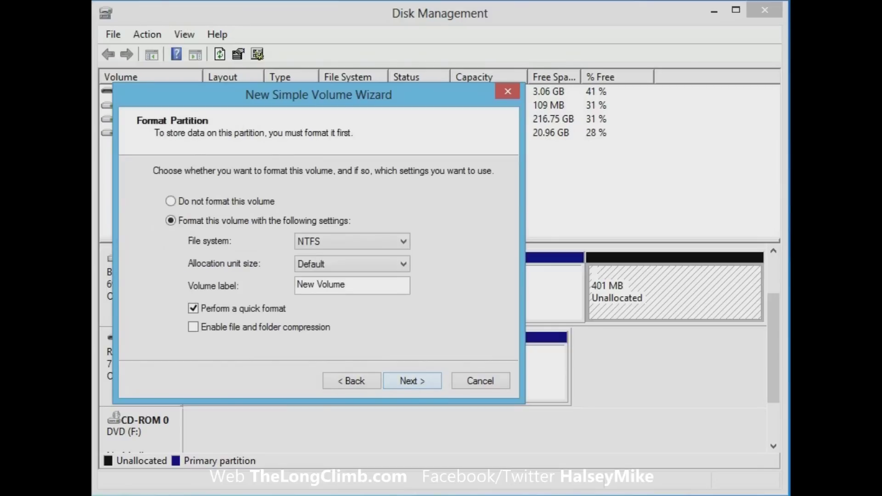
pyautogui.press('Return')
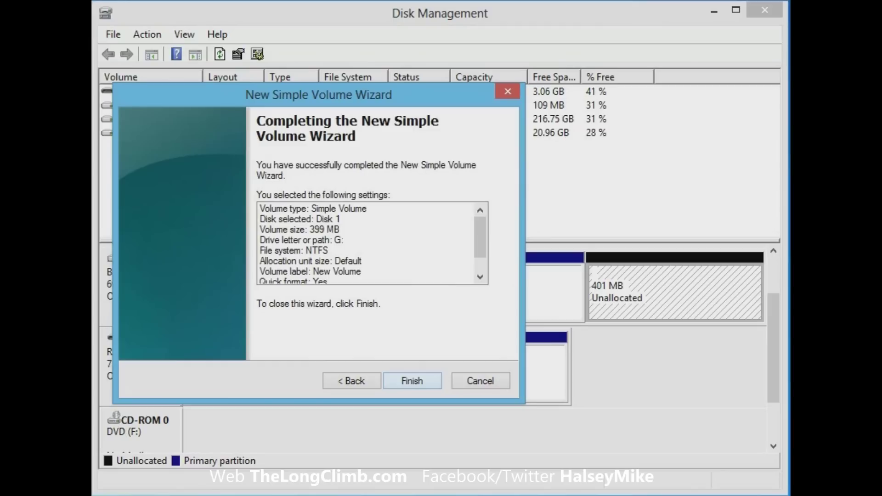
pyautogui.press('Return')
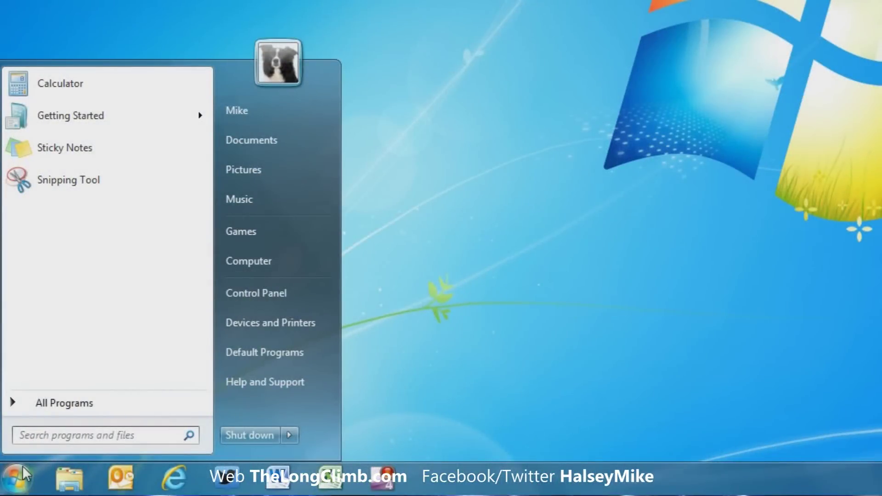
# Search the Start menu for cmd and run it as administrator
pyautogui.write('cmd')
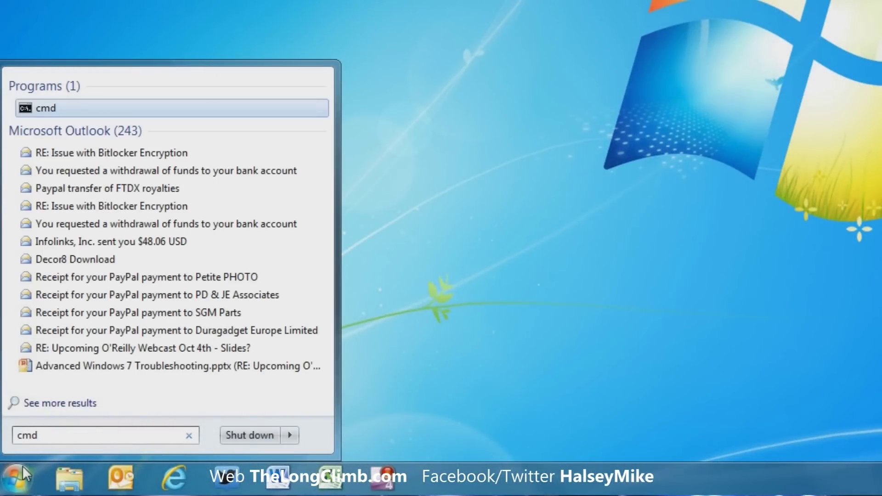
pyautogui.rightClick(129, 110)
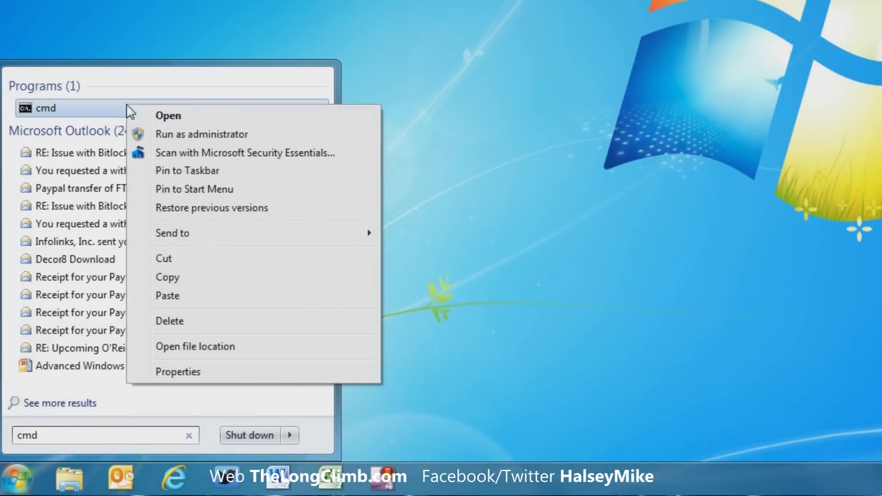
pyautogui.click(274, 131)
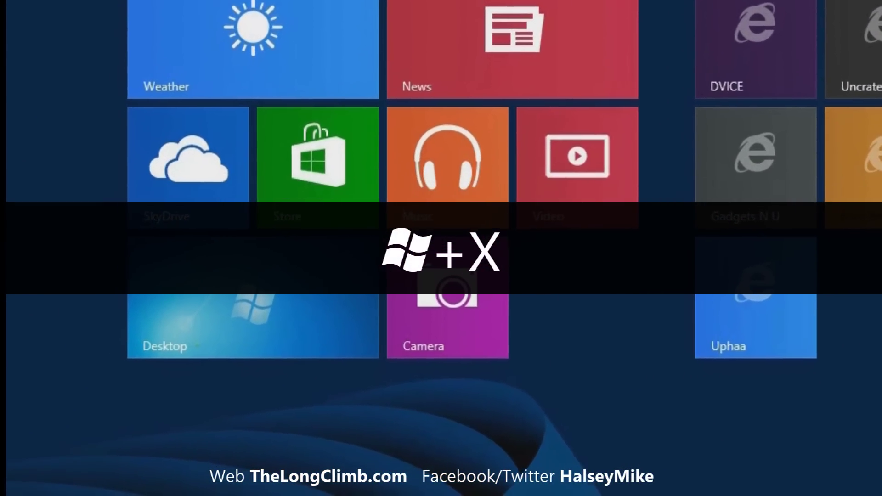
# Launch Command Prompt (Admin) from the Win+X power-user menu
pyautogui.press('super+x')
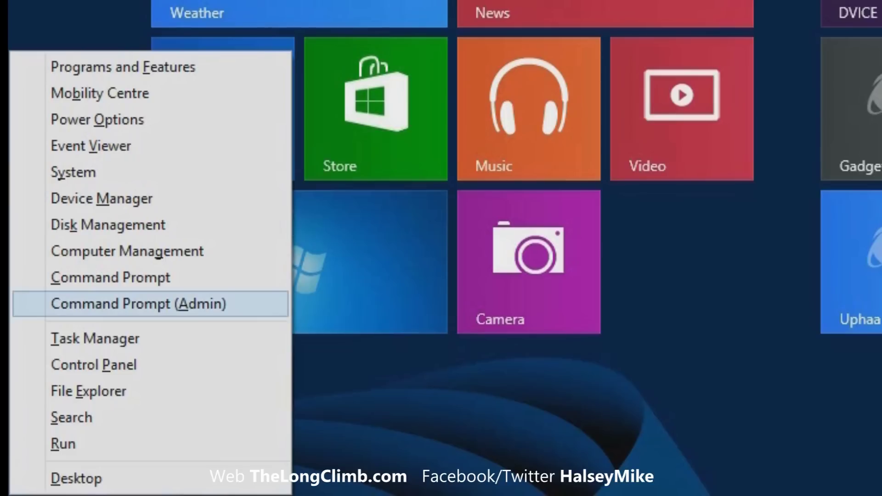
pyautogui.press('Return')
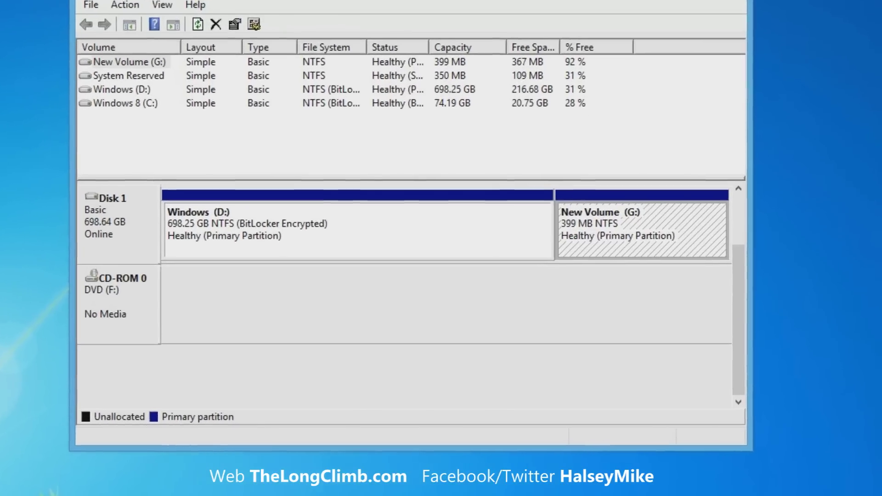
# Remove drive letter G: from New Volume and confirm the removal
pyautogui.rightClick(548, 207)
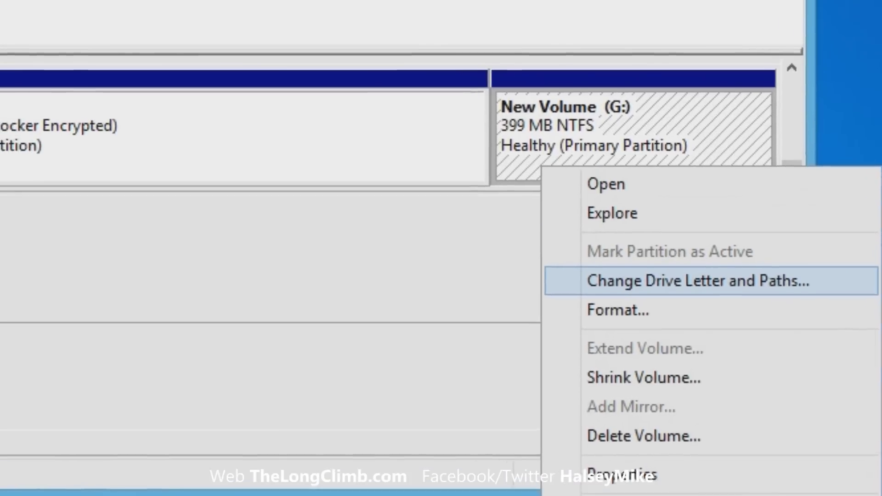
pyautogui.press('Return')
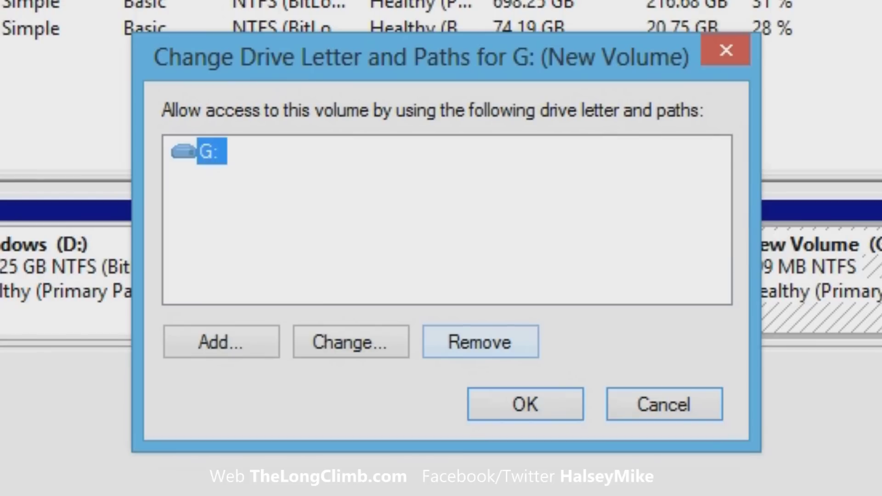
pyautogui.click(480, 342)
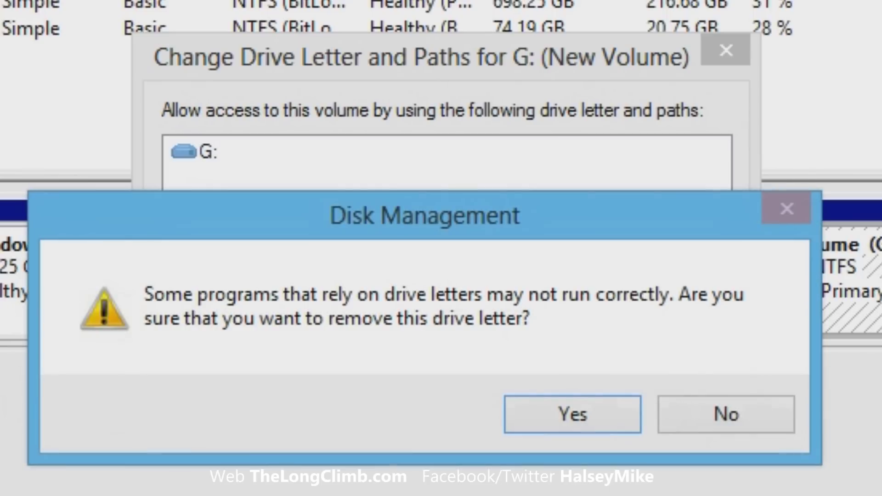
pyautogui.press('Return')
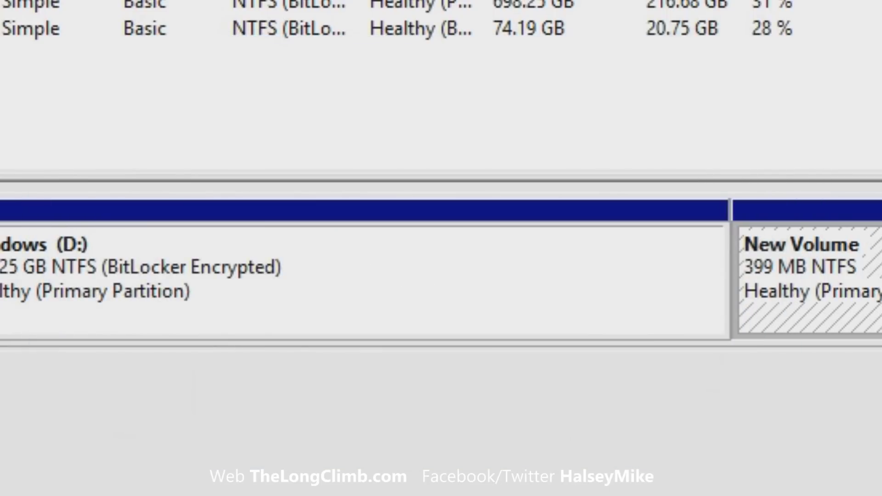